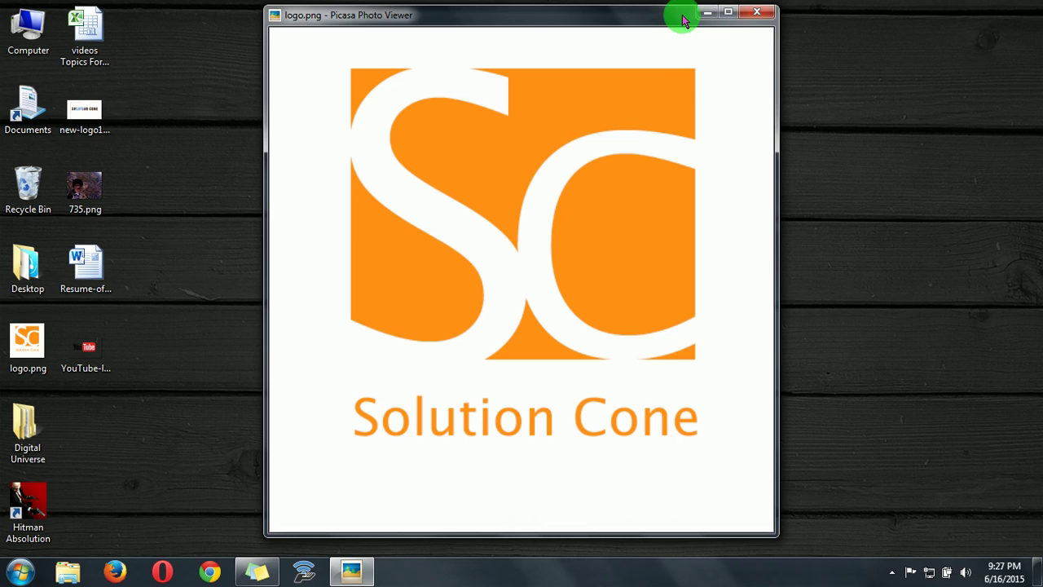
# Step: Close the logo image and search the web for "google" in Chrome
pyautogui.click(752, 14)
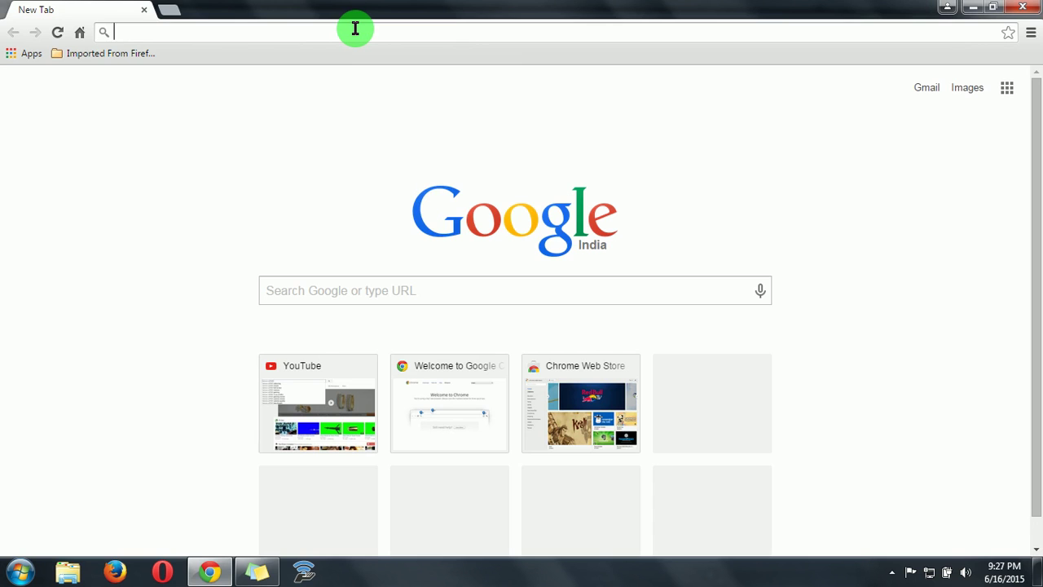
pyautogui.click(355, 29)
pyautogui.write('goo')
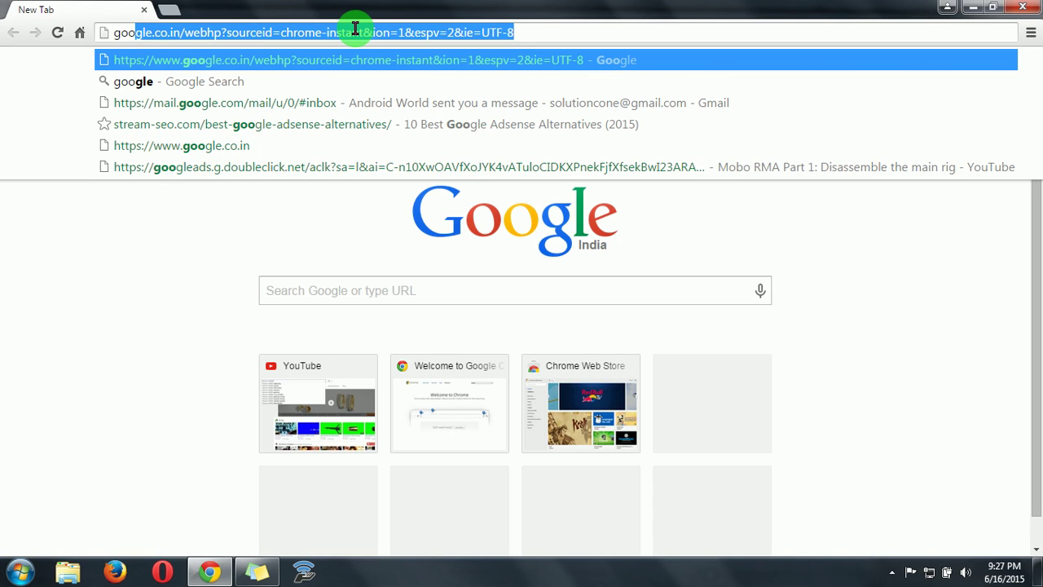
pyautogui.write('gle')
pyautogui.press('Return')
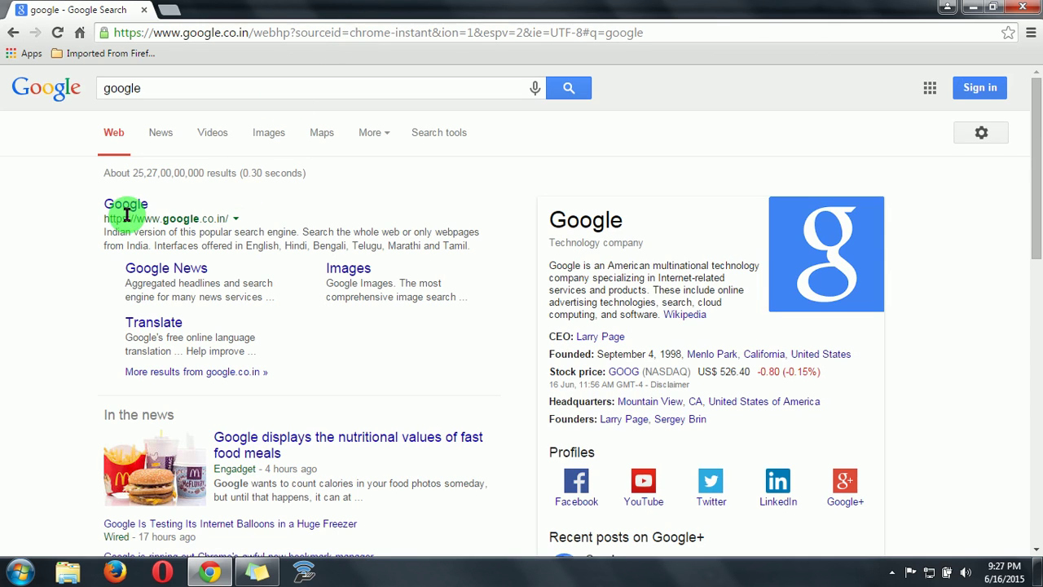
# Step: Search Google for "blogger" and open the Blogger site from the results
pyautogui.click(163, 90)
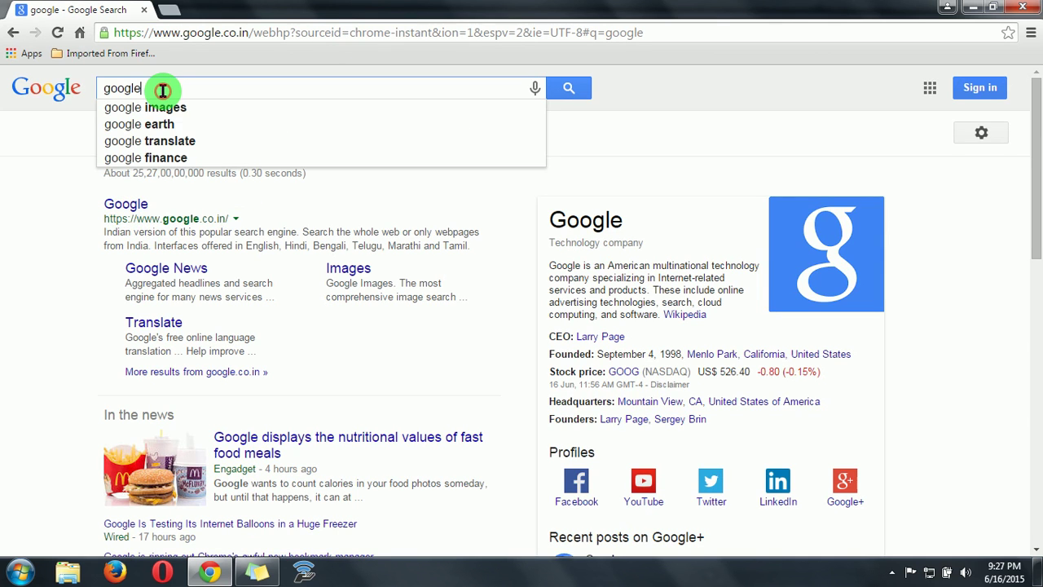
pyautogui.press('BackSpace')
pyautogui.press('BackSpace')
pyautogui.press('BackSpace')
pyautogui.press('BackSpace')
pyautogui.press('BackSpace')
pyautogui.press('BackSpace')
pyautogui.write('b')
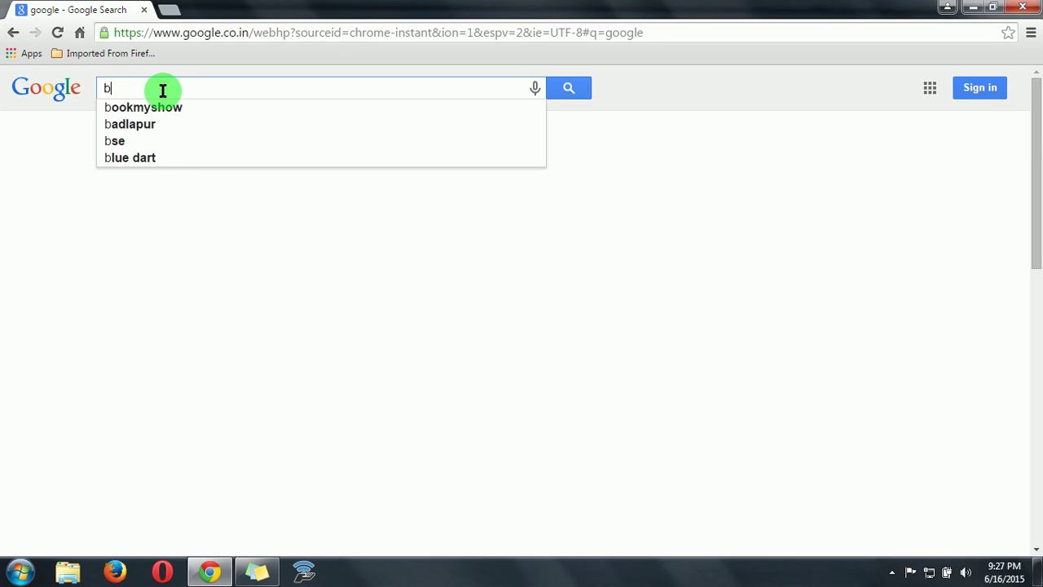
pyautogui.write('logger')
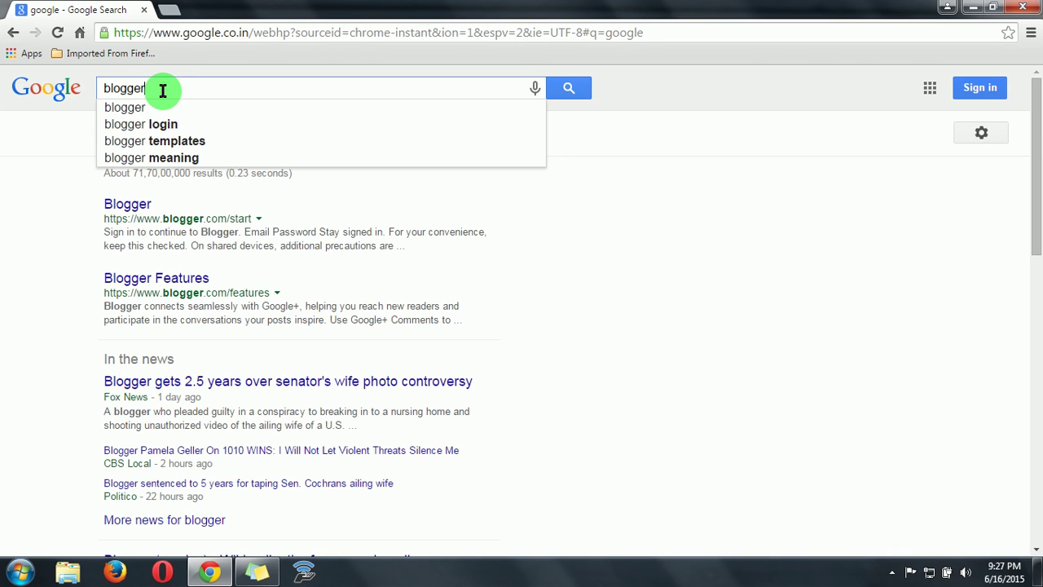
pyautogui.press('Return')
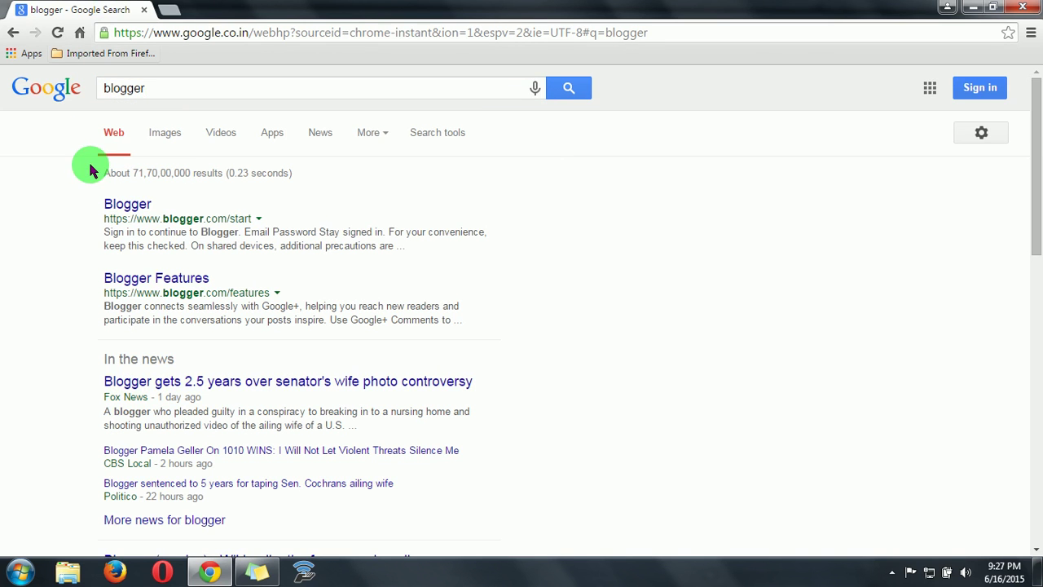
pyautogui.click(122, 203)
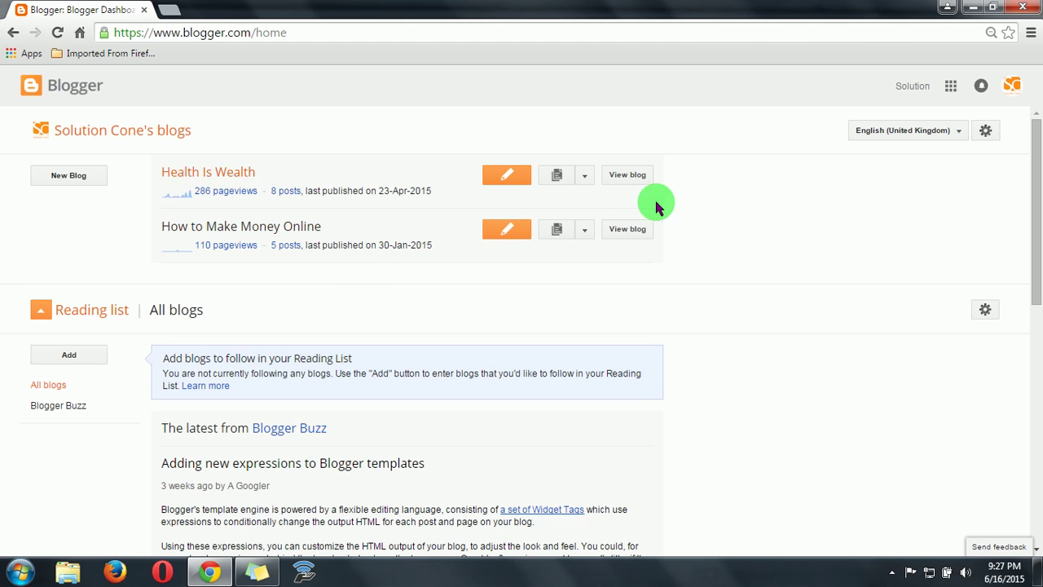
# Step: Check which account is signed in to Blogger and look over the dashboard
pyautogui.click(1011, 88)
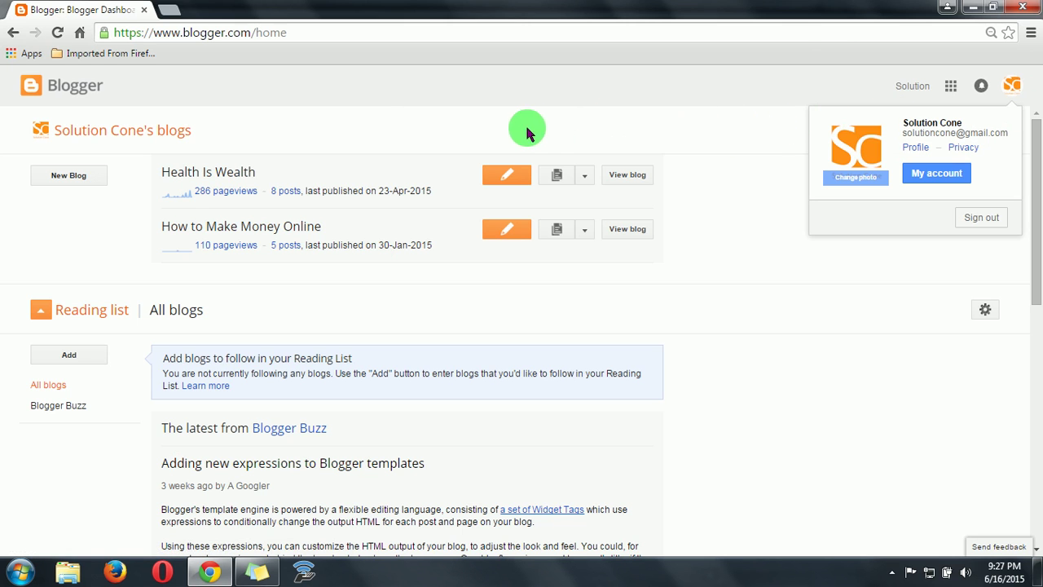
pyautogui.click(374, 131)
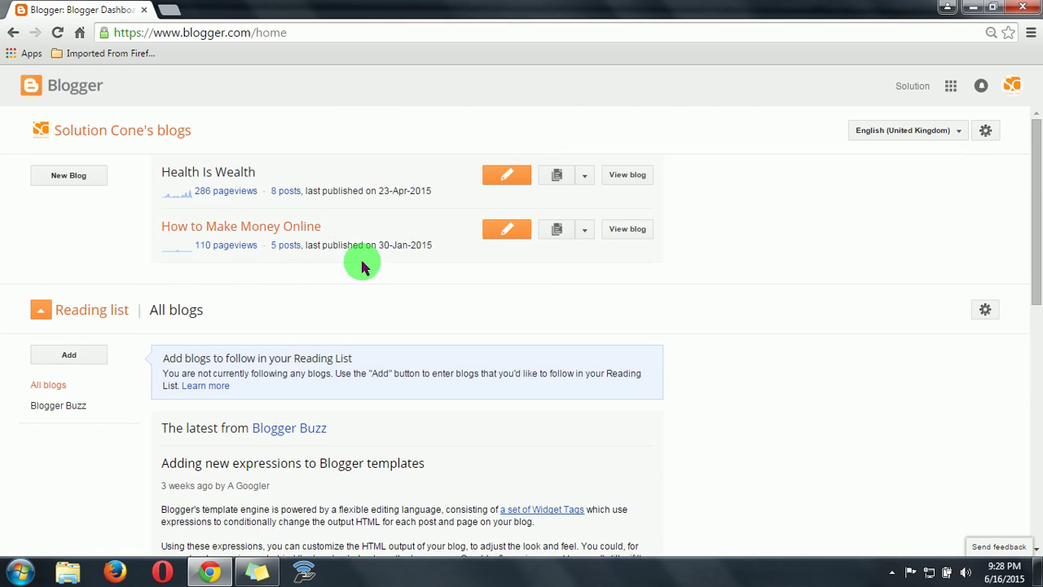
pyautogui.scroll(-2, 147, 253)
pyautogui.scroll(2, 201, 226)
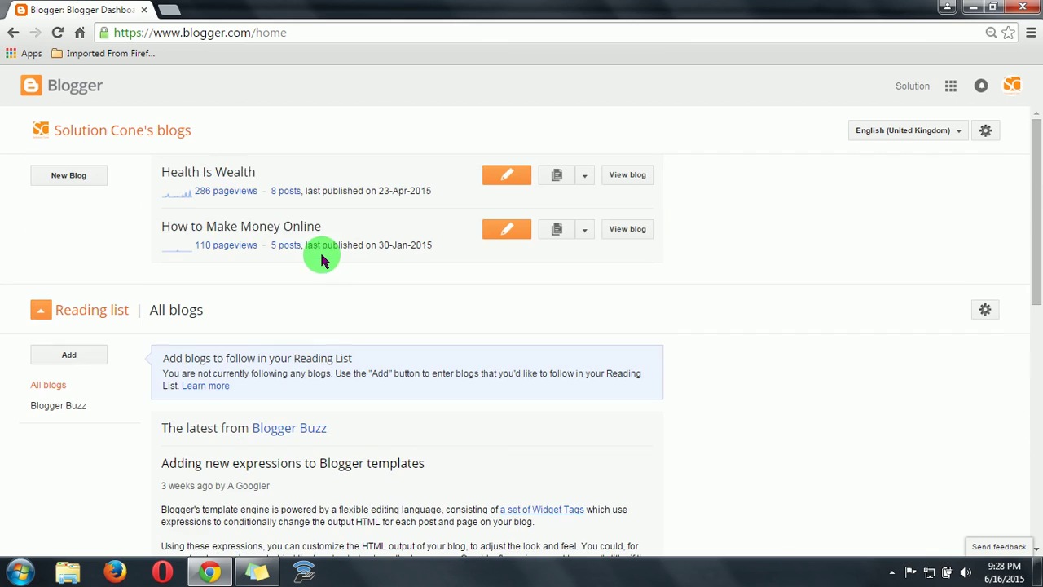
# Step: Start a new blog titled "Solution Cone" with the address solutioncone.blogspot.com
pyautogui.click(82, 183)
pyautogui.click(372, 188)
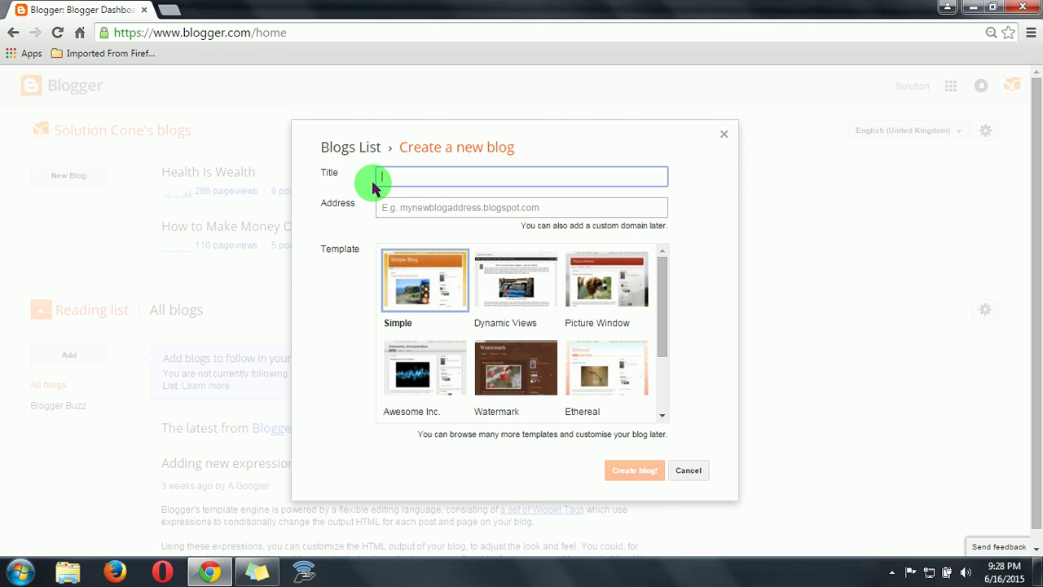
pyautogui.write('Solution Cone')
pyautogui.click(425, 207)
pyautogui.write('so')
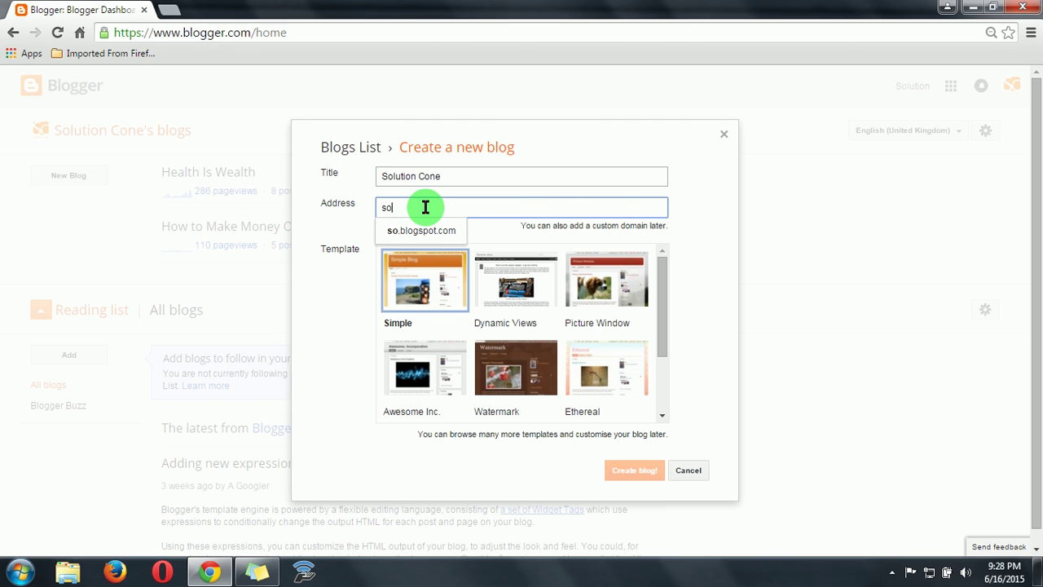
pyautogui.write('lutionc')
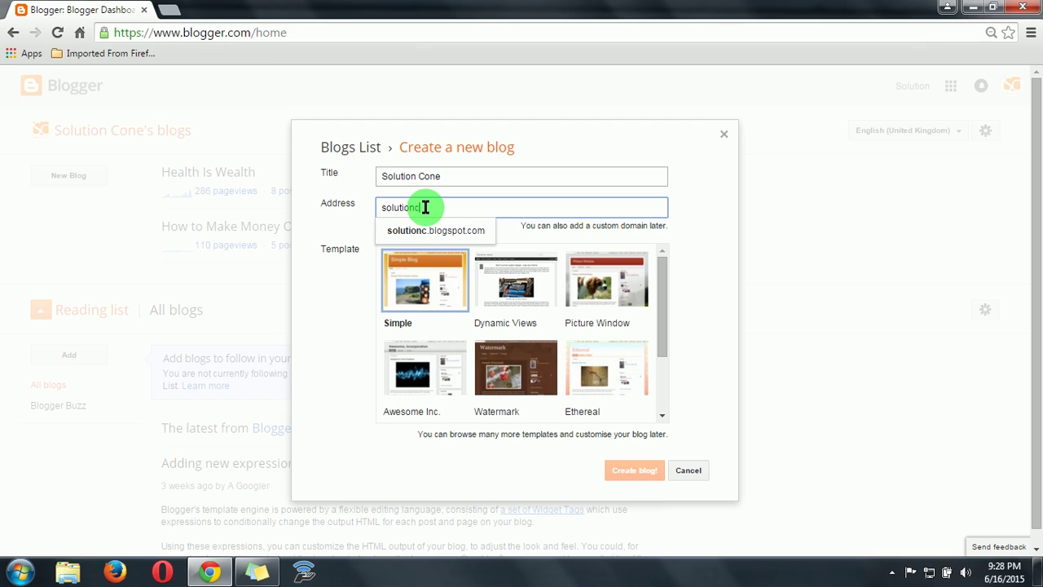
pyautogui.write('one')
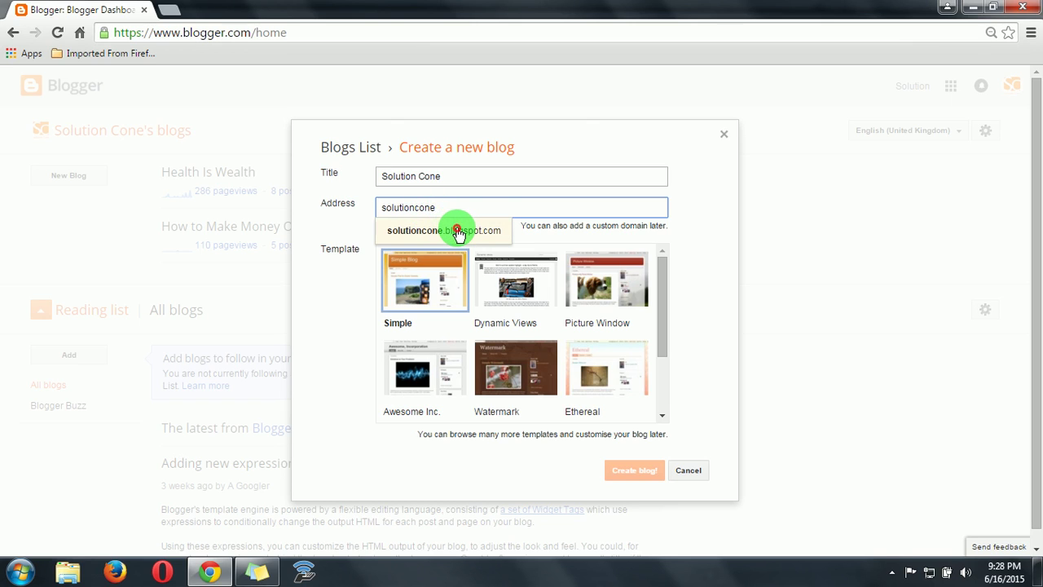
pyautogui.click(456, 229)
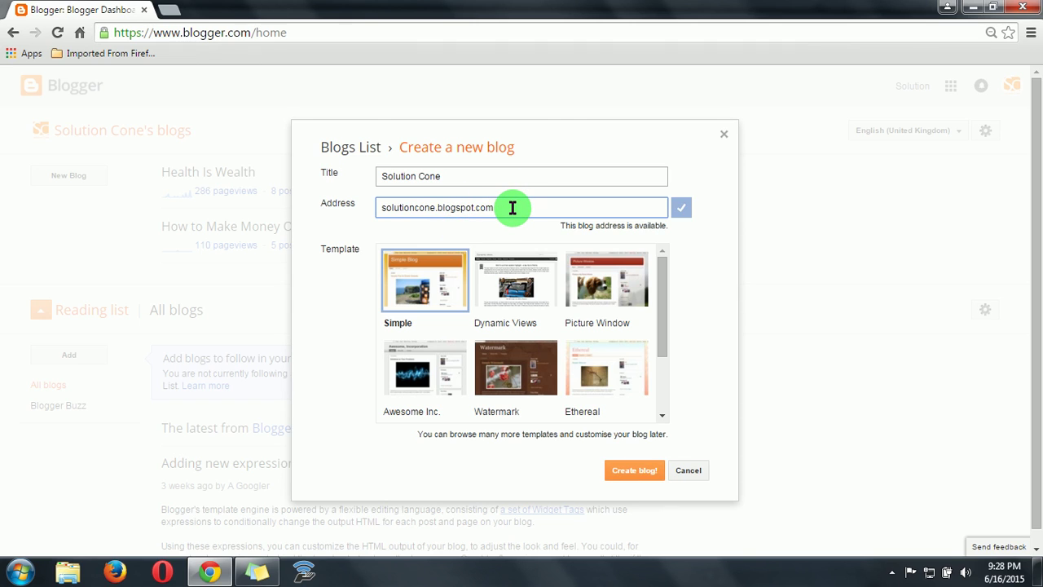
# Step: Try the ending .in for the blog address and set it back to solutioncone.blogspot.com
pyautogui.press('BackSpace')
pyautogui.press('BackSpace')
pyautogui.press('BackSpace')
pyautogui.write('in')
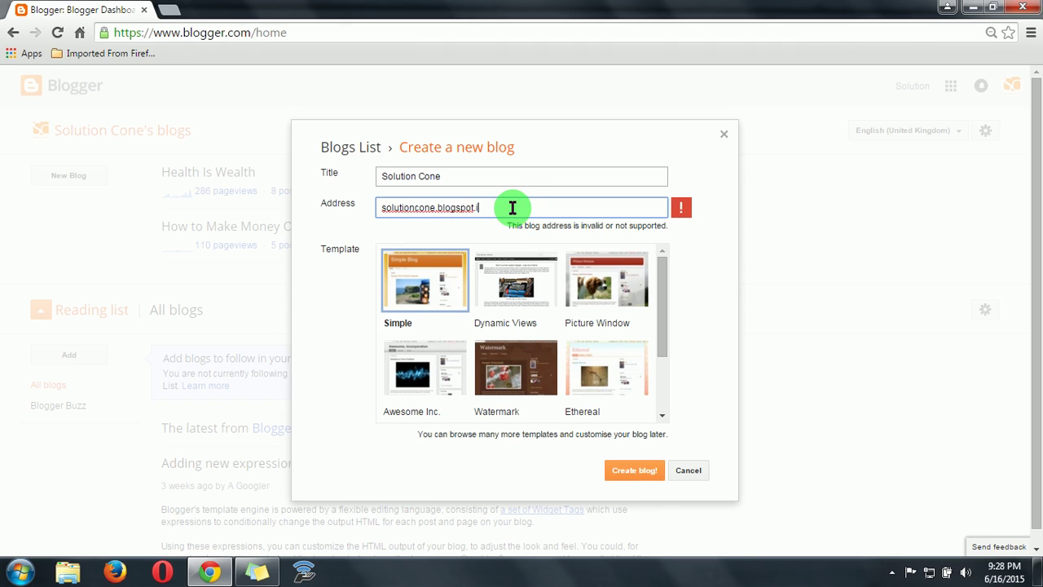
pyautogui.press('BackSpace')
pyautogui.press('BackSpace')
pyautogui.press('BackSpace')
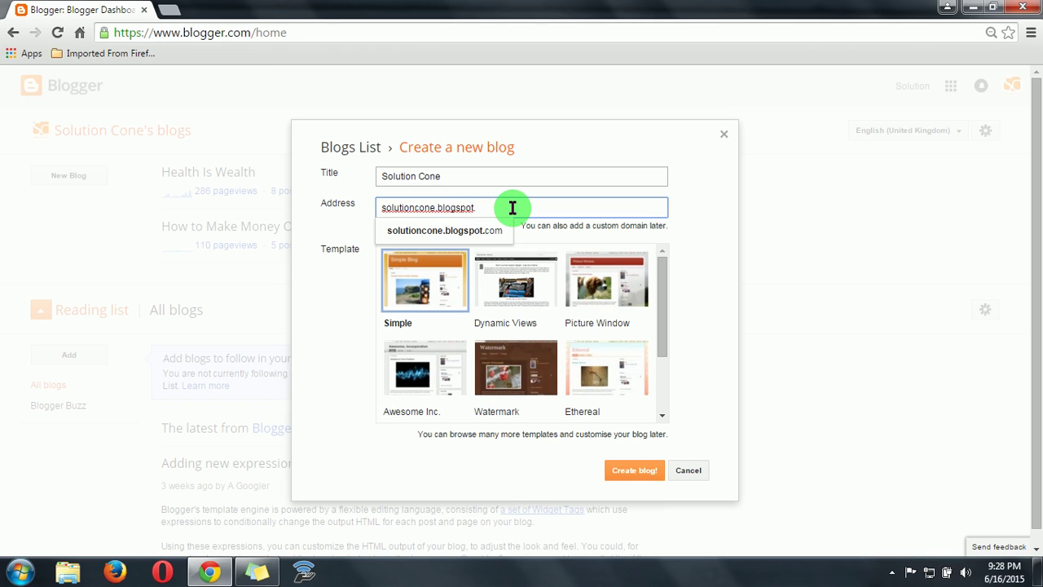
pyautogui.write('com')
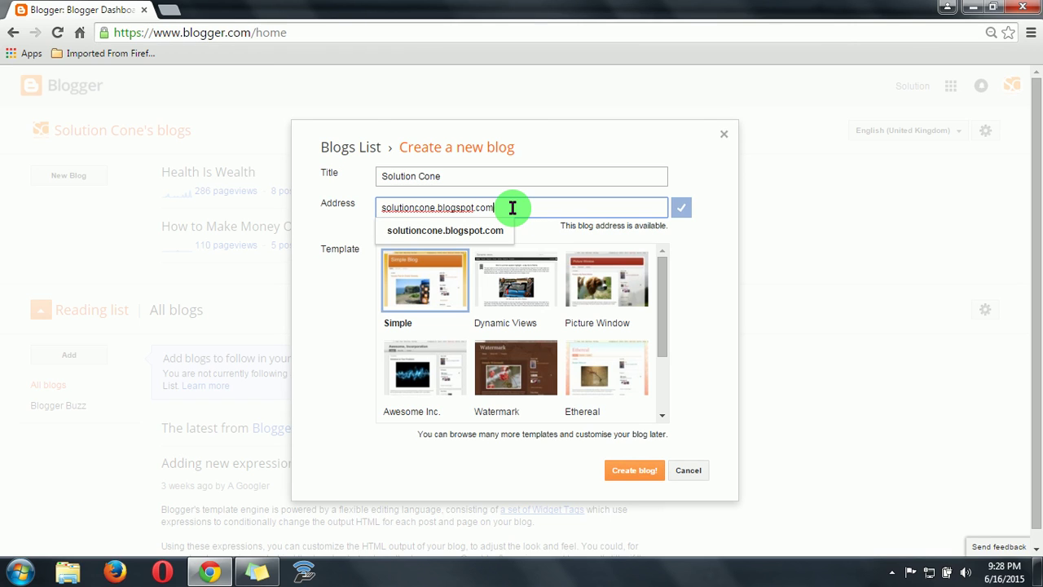
pyautogui.click(476, 229)
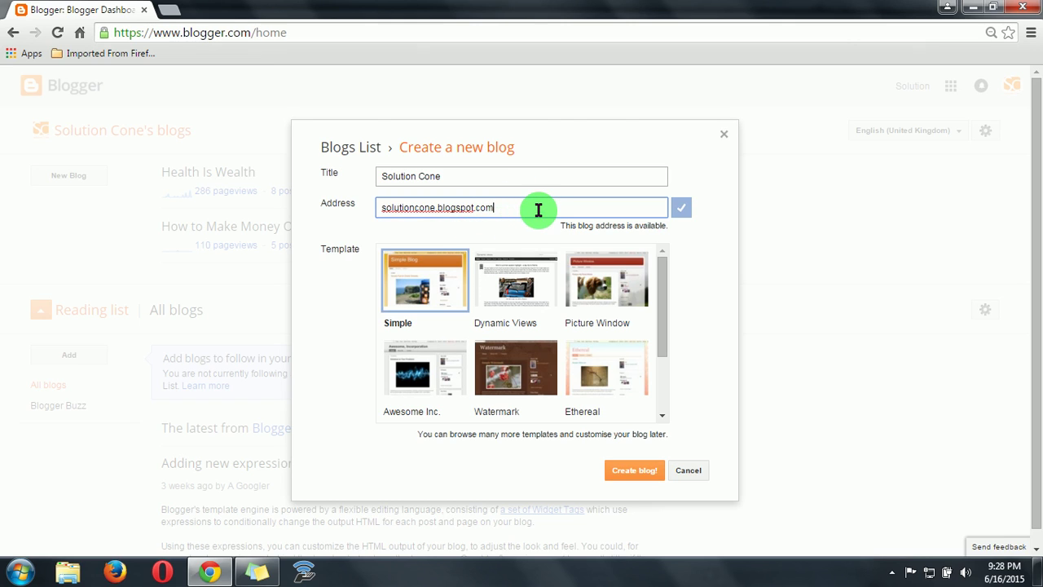
pyautogui.click(687, 205)
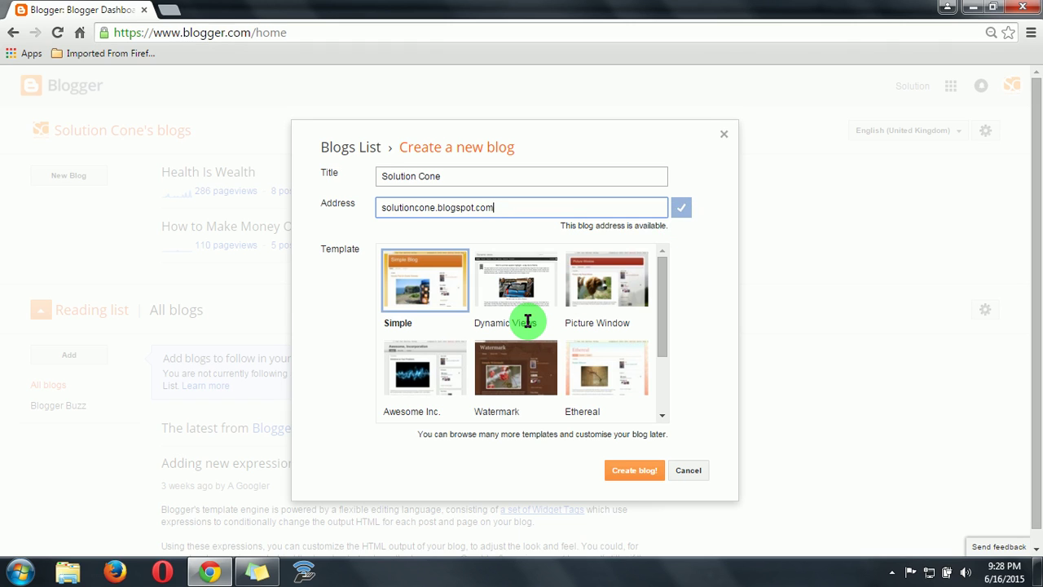
# Step: Choose the Picture Window template for the new blog and create the blog
pyautogui.scroll(-3, 529, 321)
pyautogui.scroll(3, 528, 334)
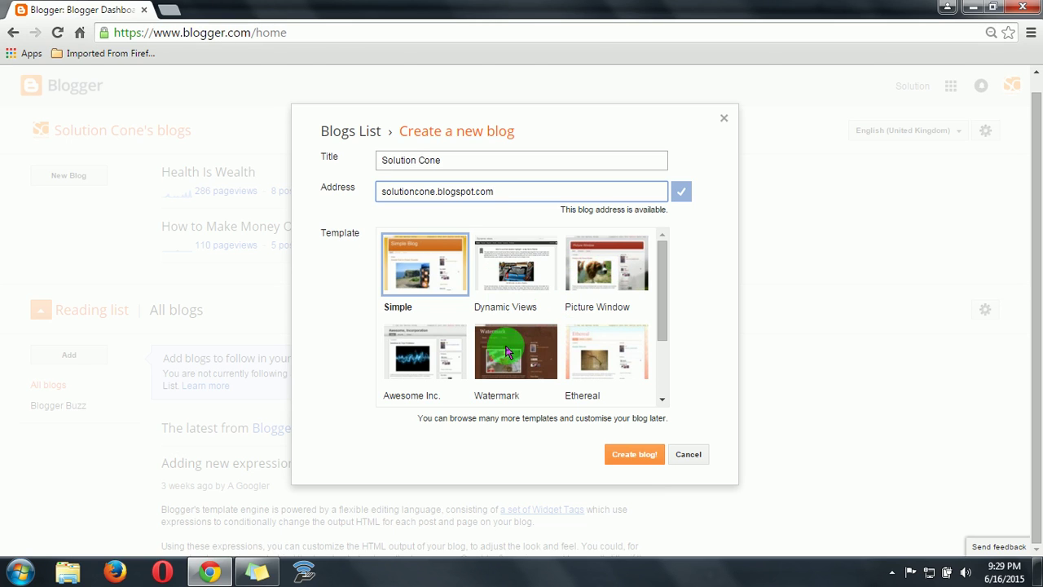
pyautogui.click(607, 271)
pyautogui.scroll(-3, 591, 305)
pyautogui.click(637, 456)
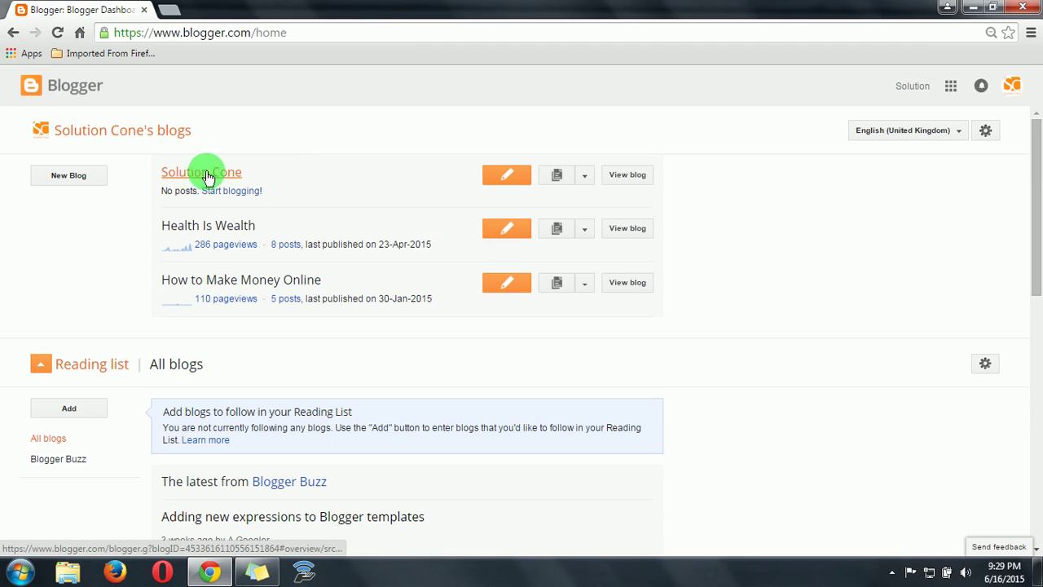
# Step: View the public page of the Solution Cone blog and close it to return to the dashboard
pyautogui.click(621, 178)
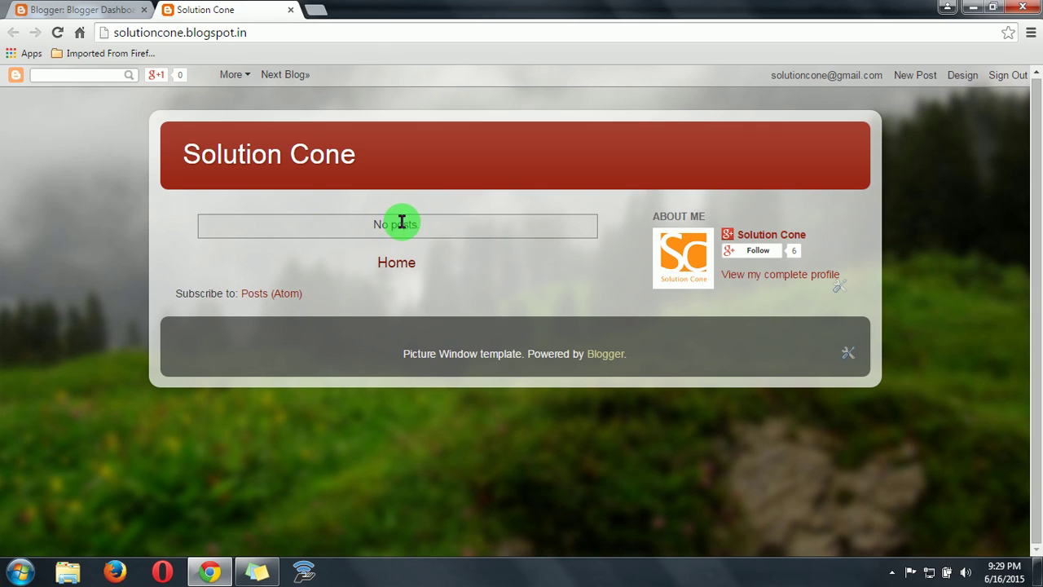
pyautogui.tripleClick(367, 226)
pyautogui.click(291, 9)
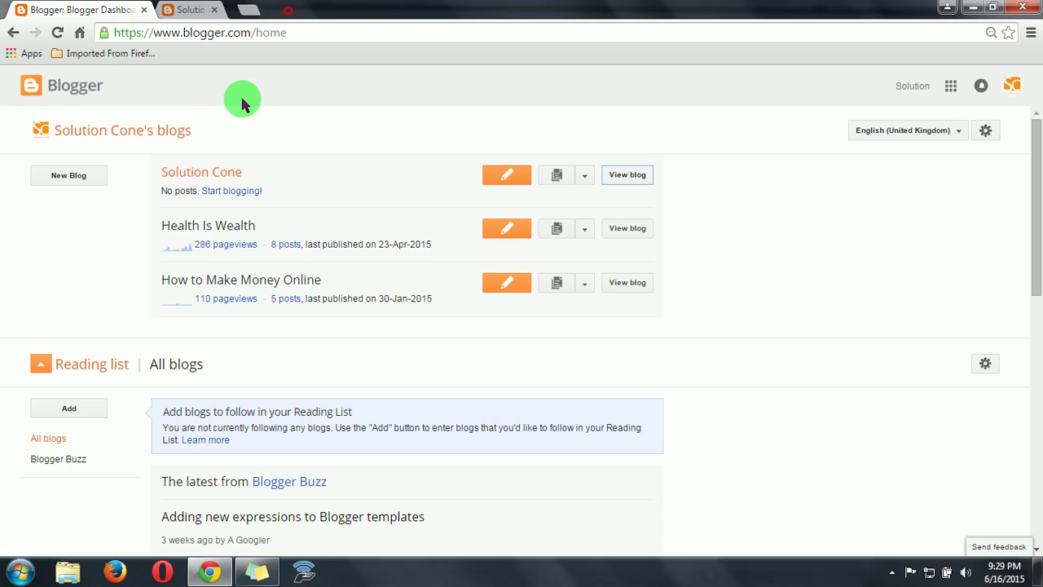